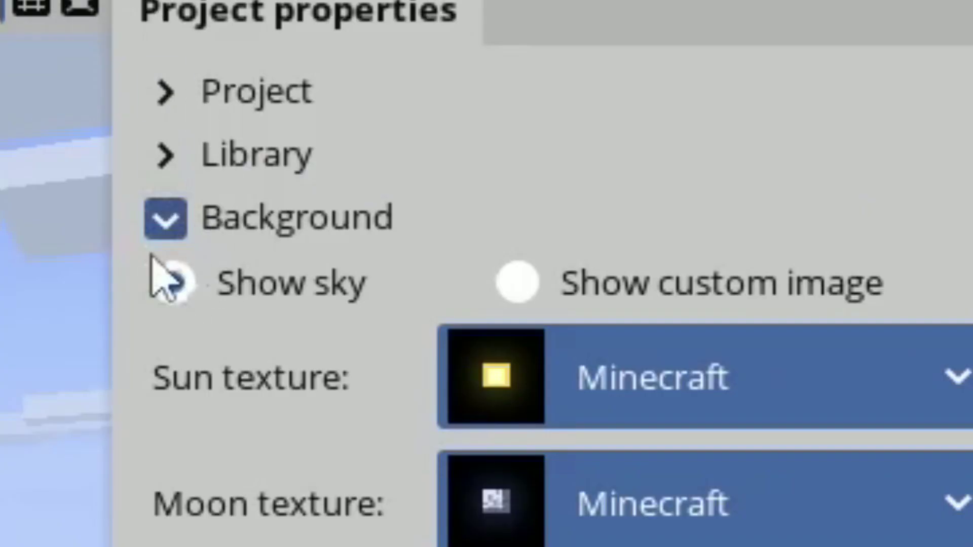
Step: Set the ground texture to the Bare+Bones+1.18 resource pack from the Pictures folder
click(171, 282)
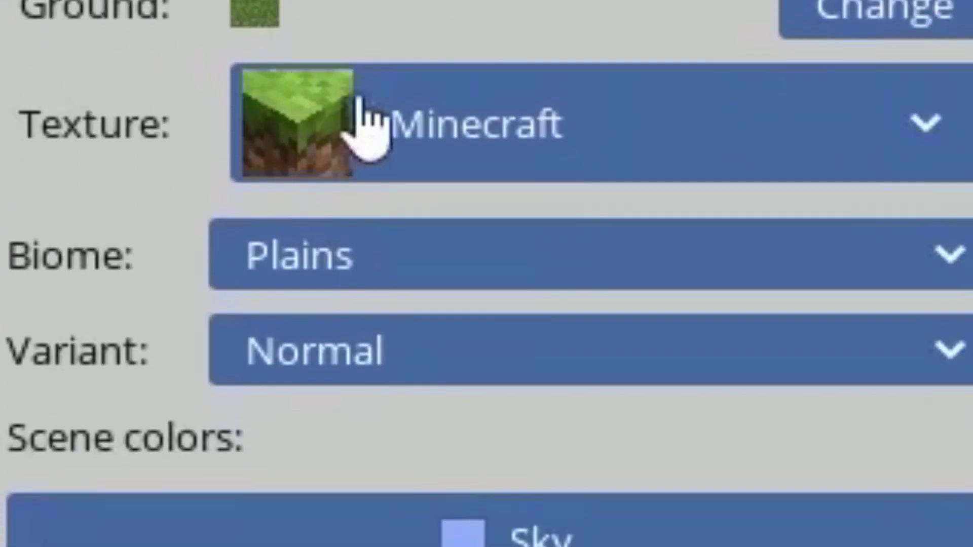
click(365, 124)
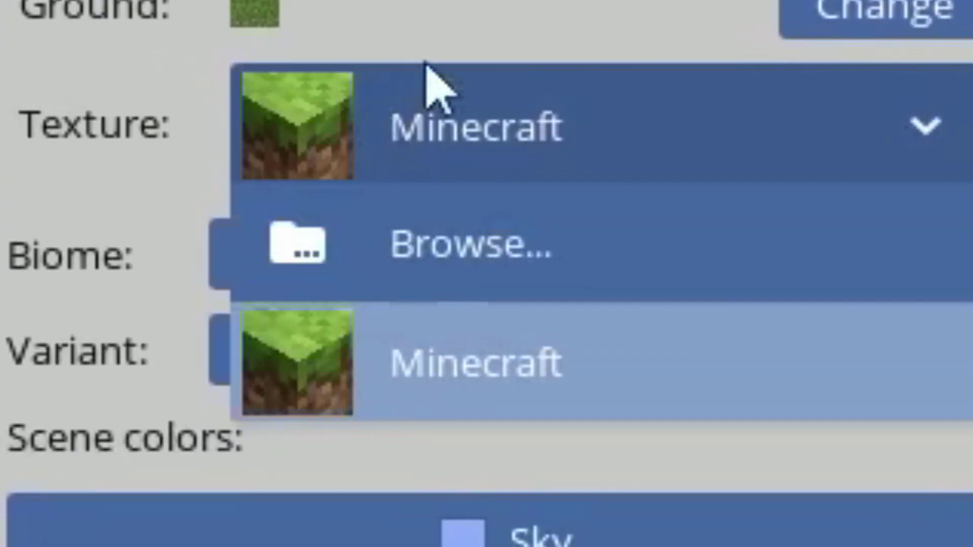
click(434, 263)
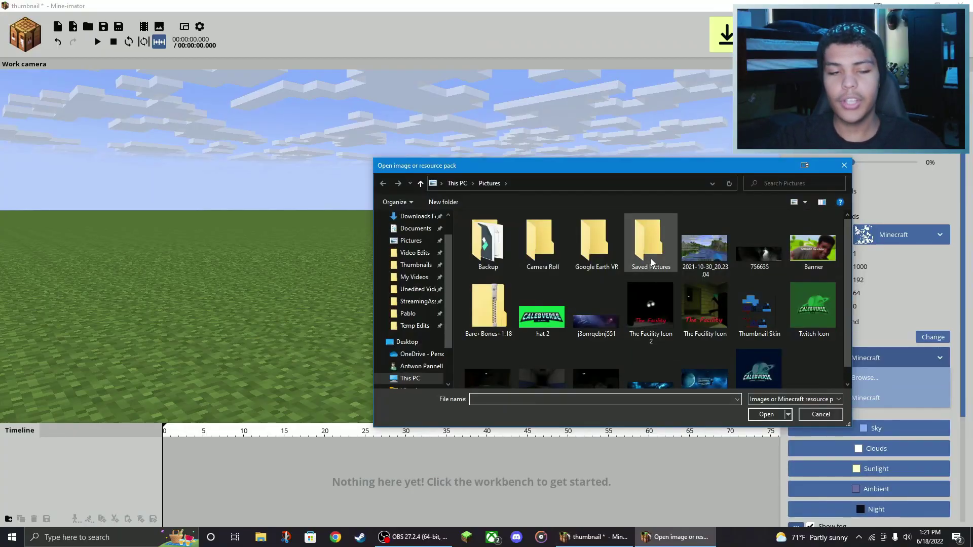
click(488, 309)
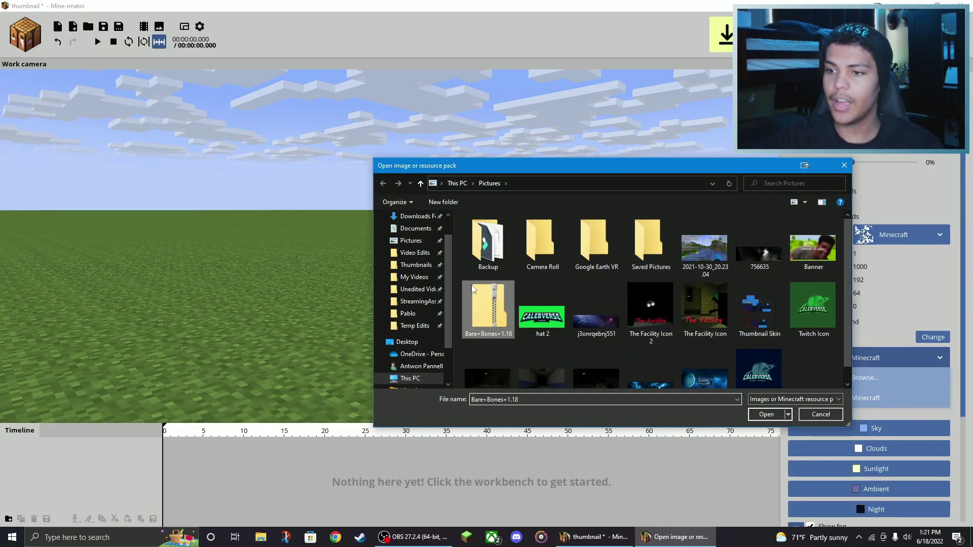
click(765, 415)
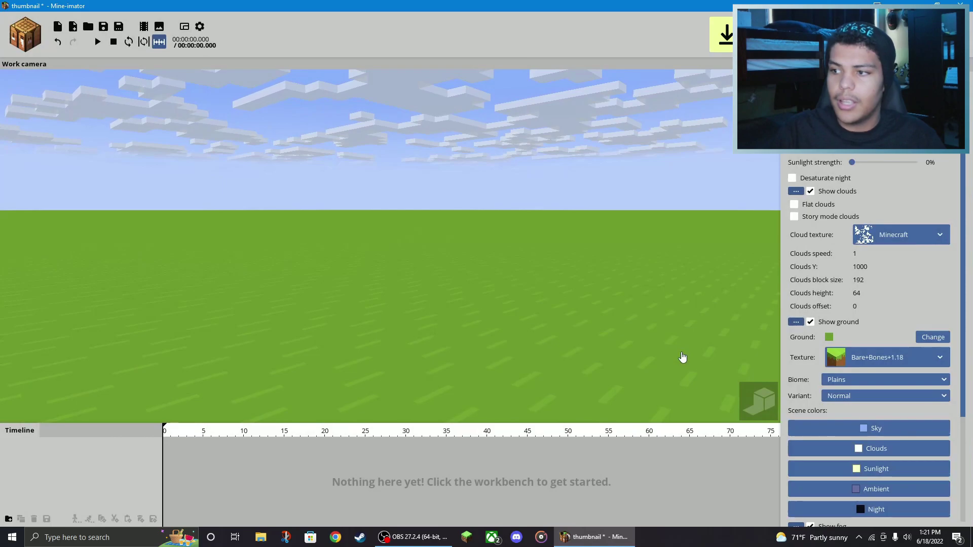
right_drag(372, 164, 409, 184)
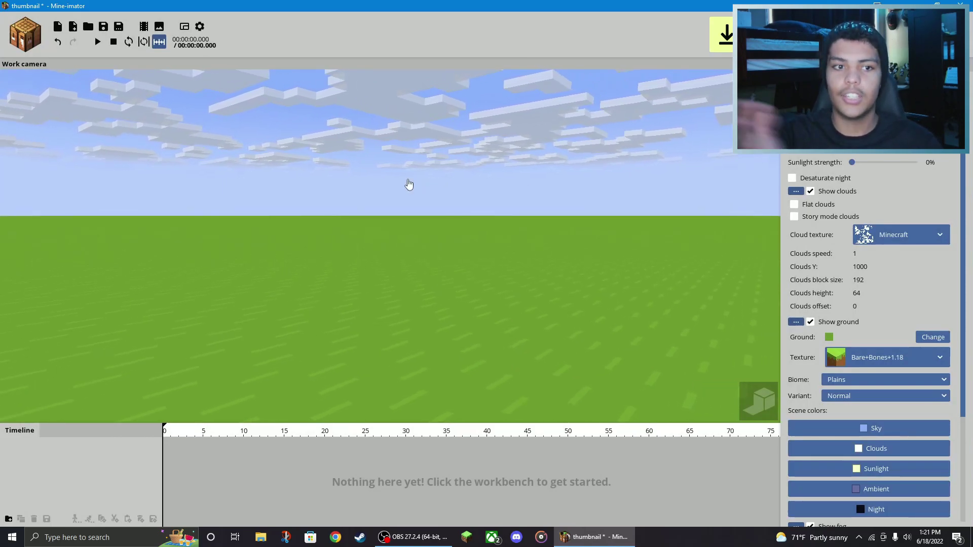
mouse_move(400, 195)
right_down()
mouse_move(399, 183)
mouse_move(404, 195)
right_up()
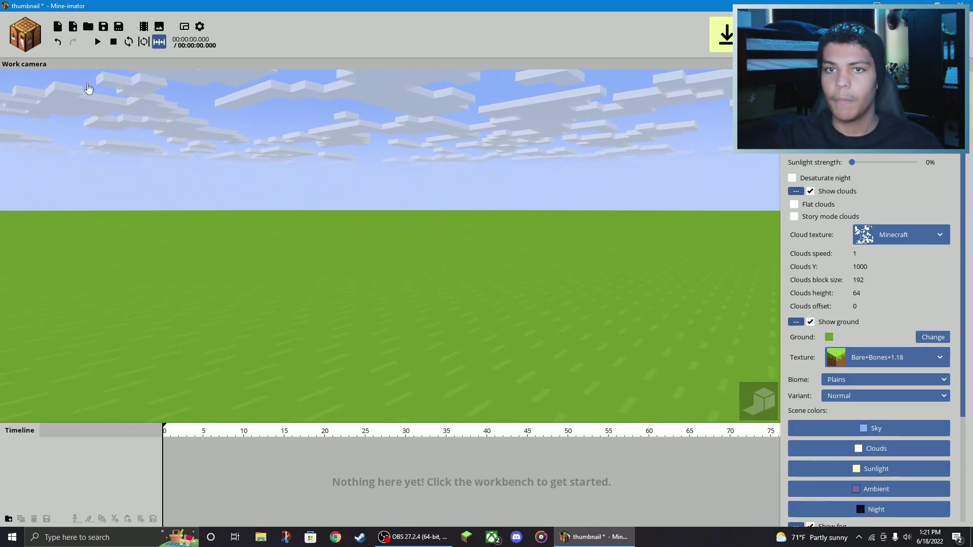
Step: Start a new scenery object imported from a world and load the HotDog SMP world
click(26, 42)
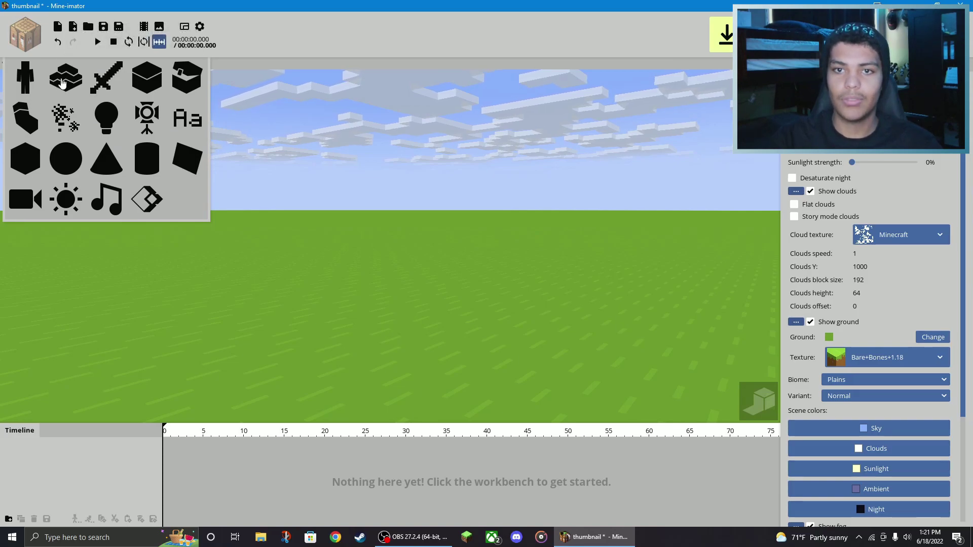
click(61, 83)
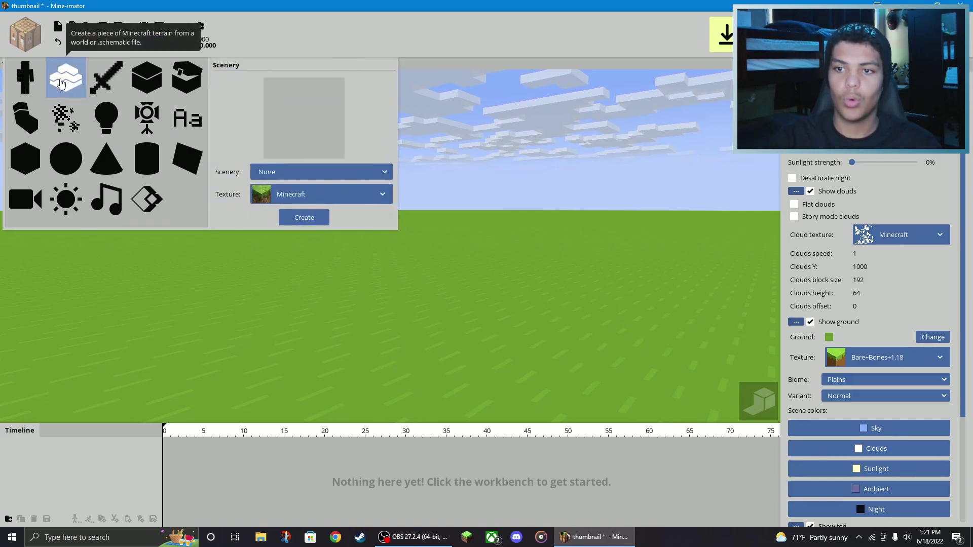
click(303, 172)
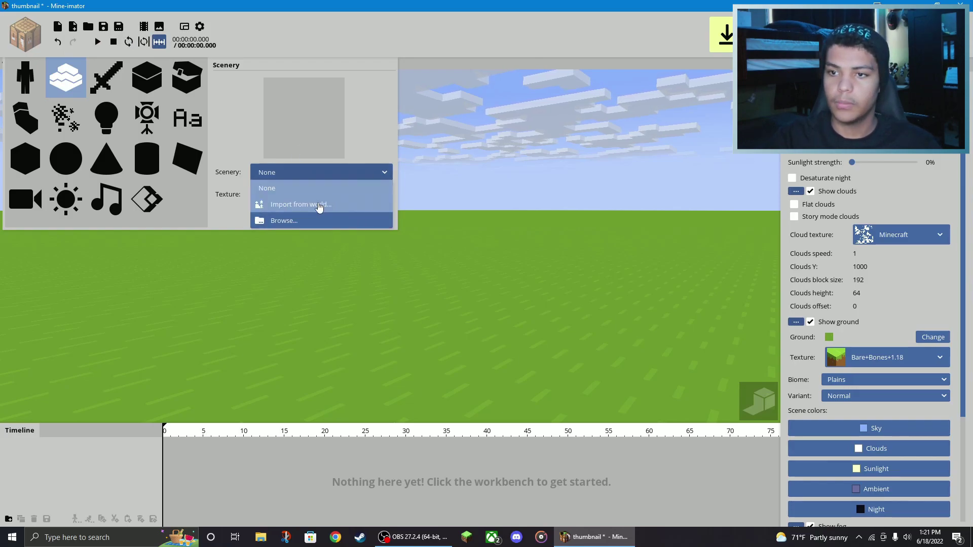
click(321, 205)
click(642, 117)
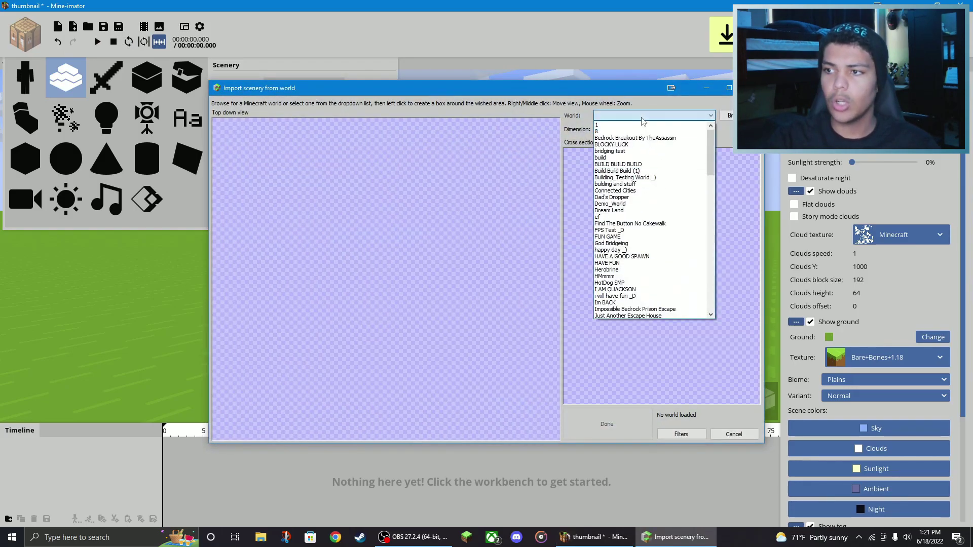
click(579, 118)
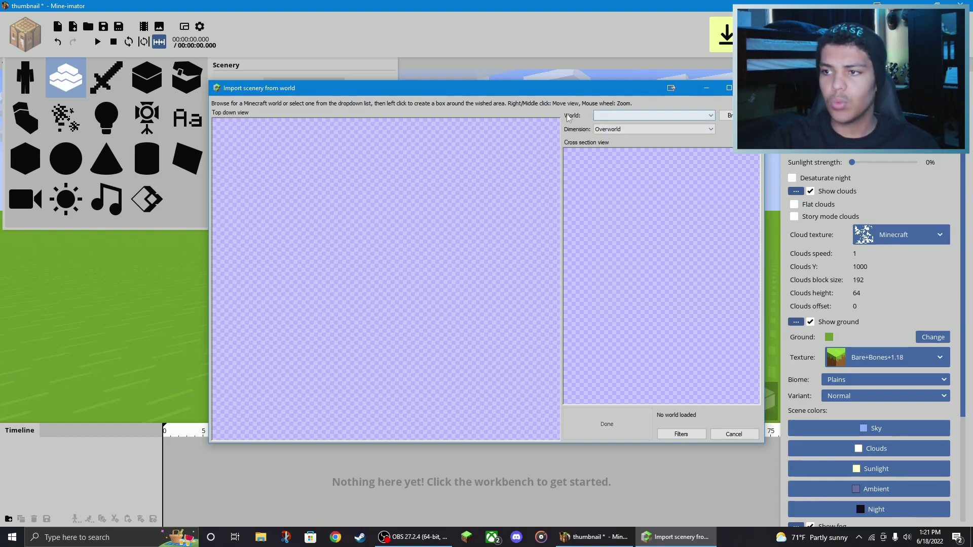
click(612, 117)
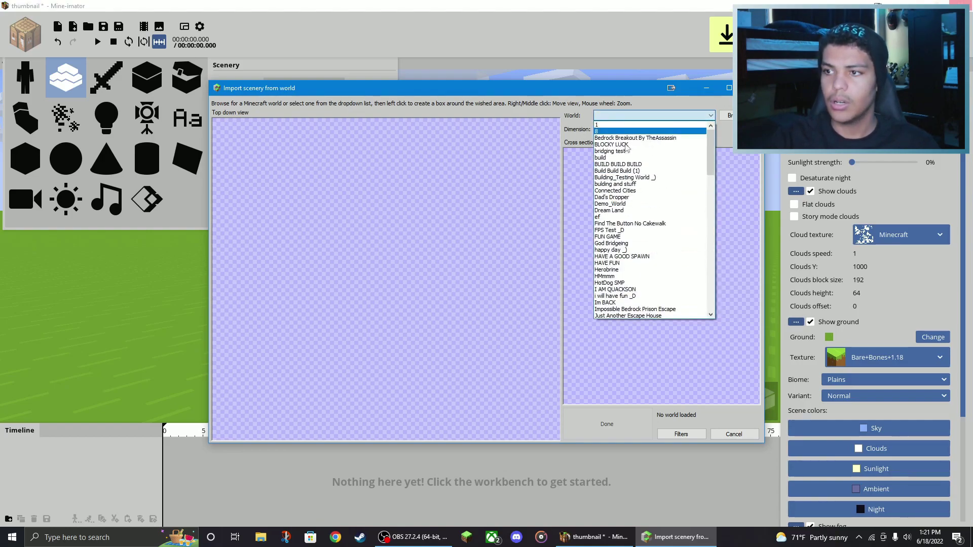
scroll(634, 203, down, 2)
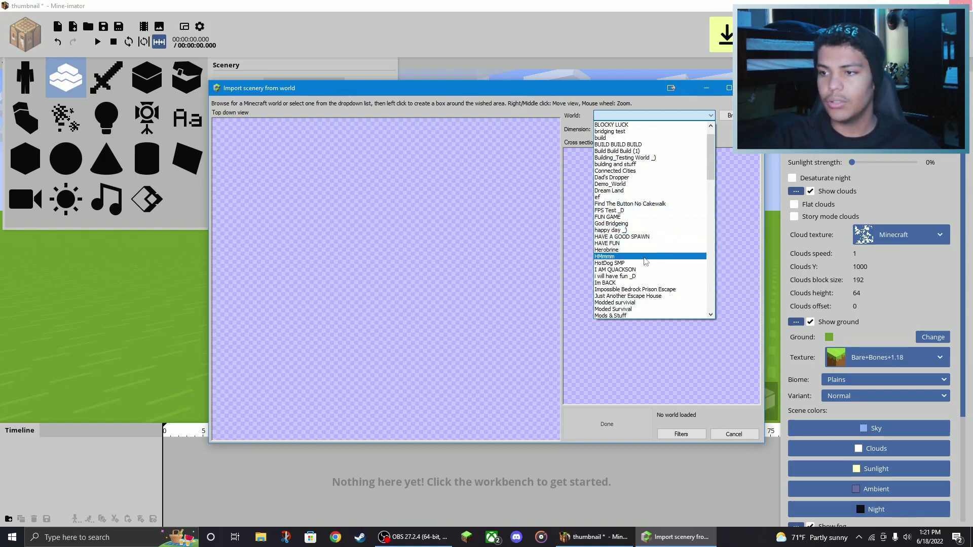
click(674, 263)
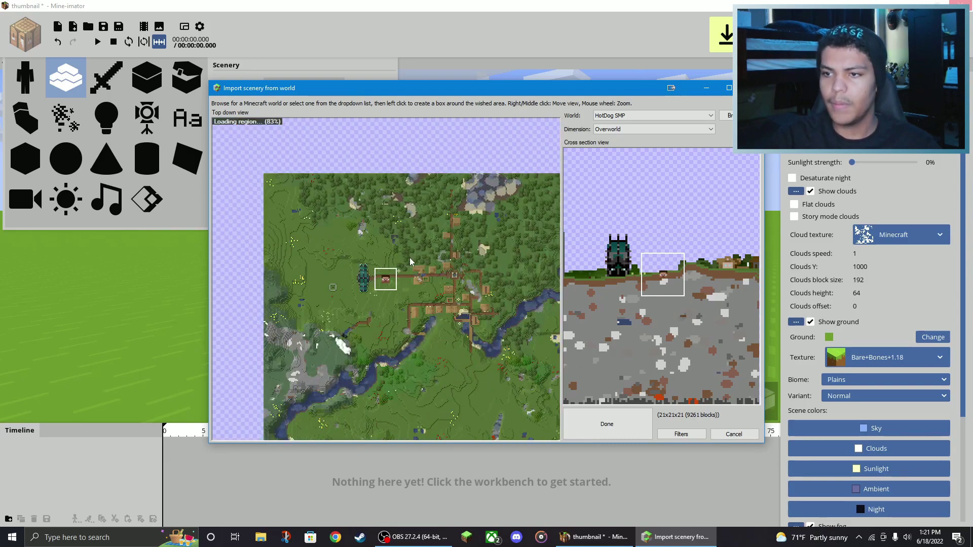
Step: Select an area of about 143x84 blocks around the castle and village, extend it upward, and create the scenery with the Bare+Bones+1.18 texture
drag(340, 242, 482, 325)
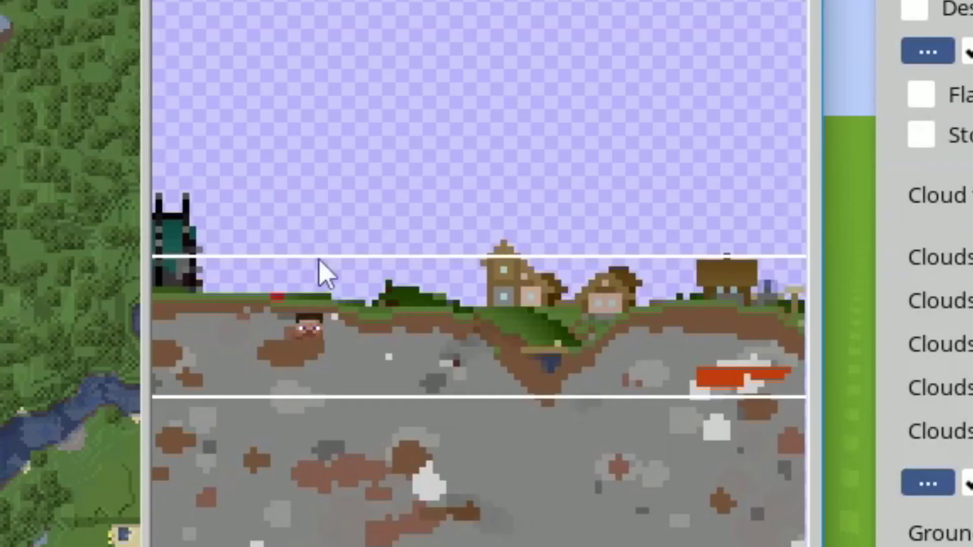
drag(614, 258, 617, 228)
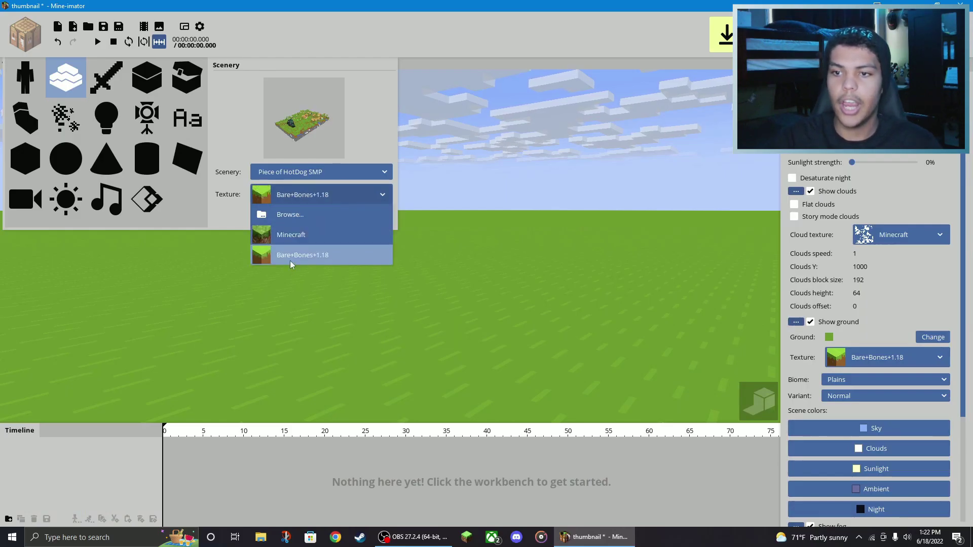
click(304, 218)
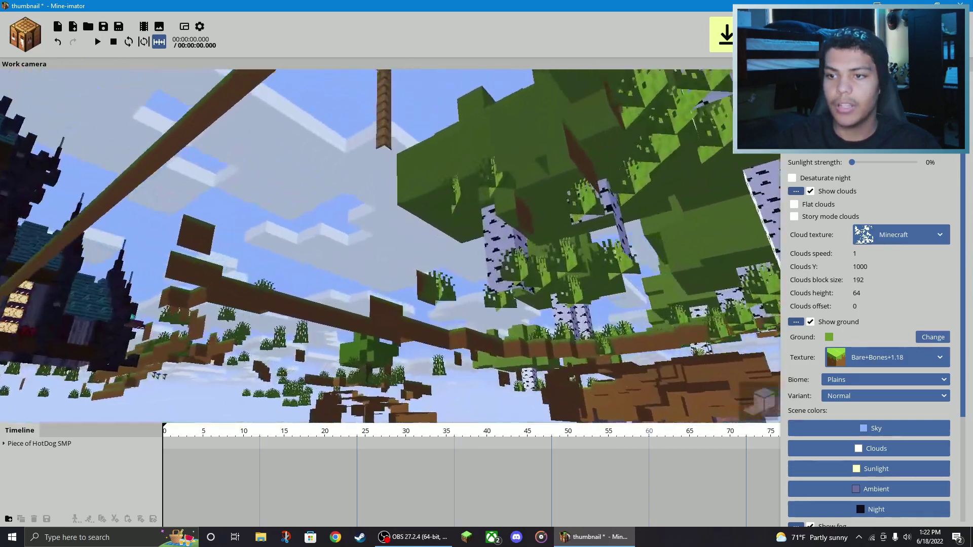
Step: Bring the view in front of the dark castle and choose Stairs as the type for a new block
mouse_move(390, 246)
right_down()
mouse_move(344, 228)
mouse_move(294, 283)
mouse_move(390, 246)
right_up()
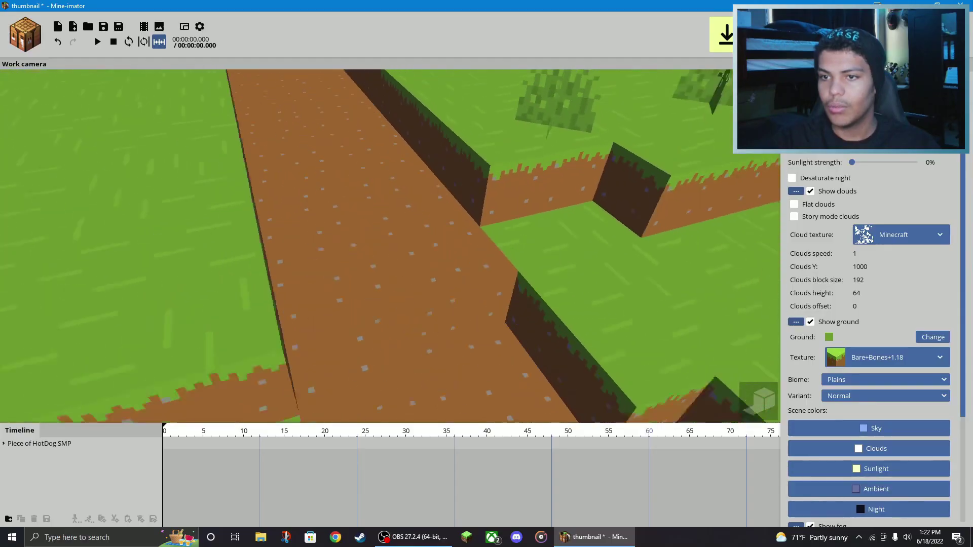
right_drag(391, 245, 391, 246)
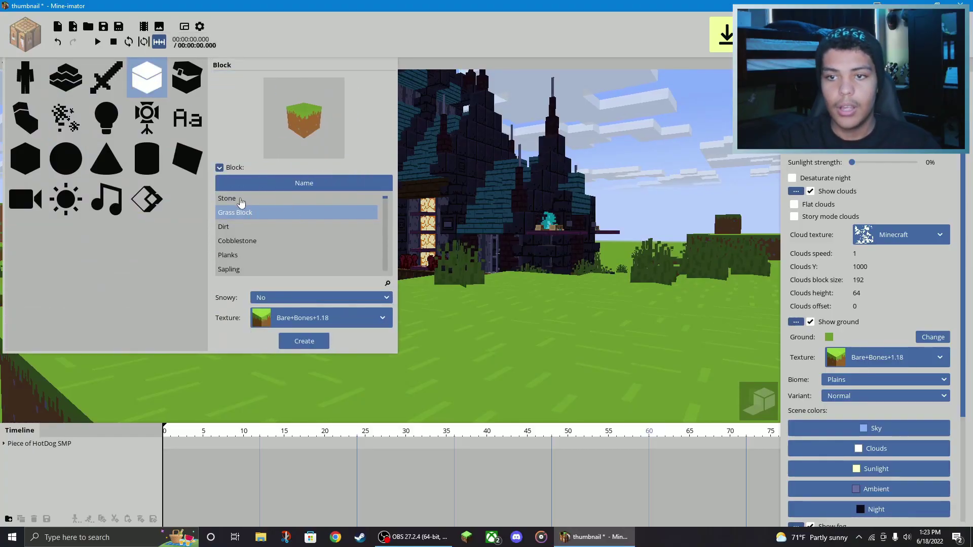
scroll(272, 223, down, 1)
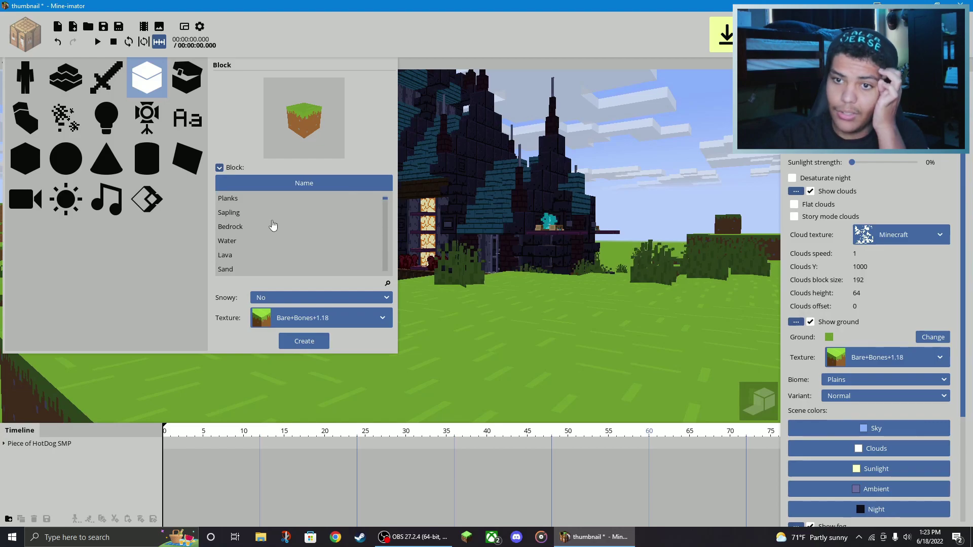
scroll(273, 226, down, 1)
scroll(273, 227, down, 3)
scroll(263, 238, down, 13)
click(246, 269)
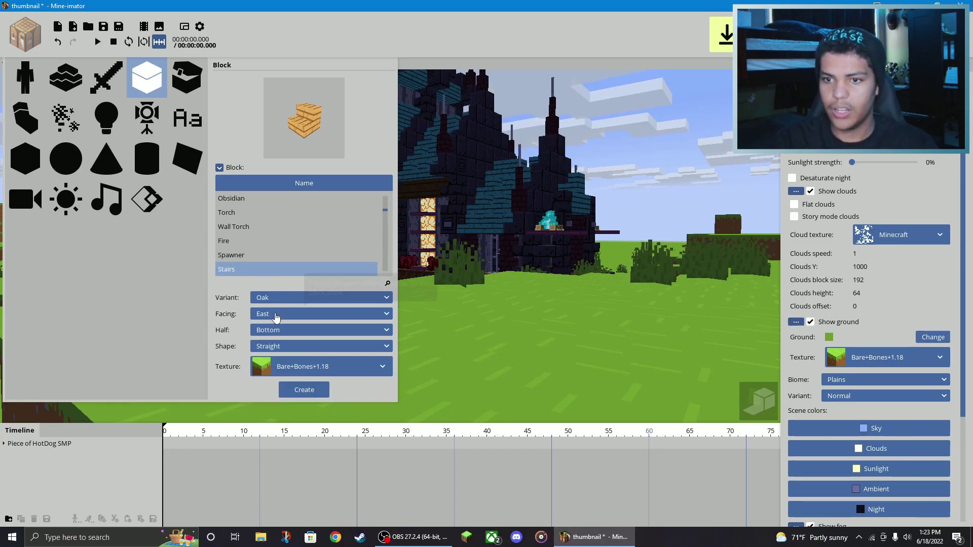
Step: Set the stairs' half to Top and variant to Spruce, and create the block
click(283, 330)
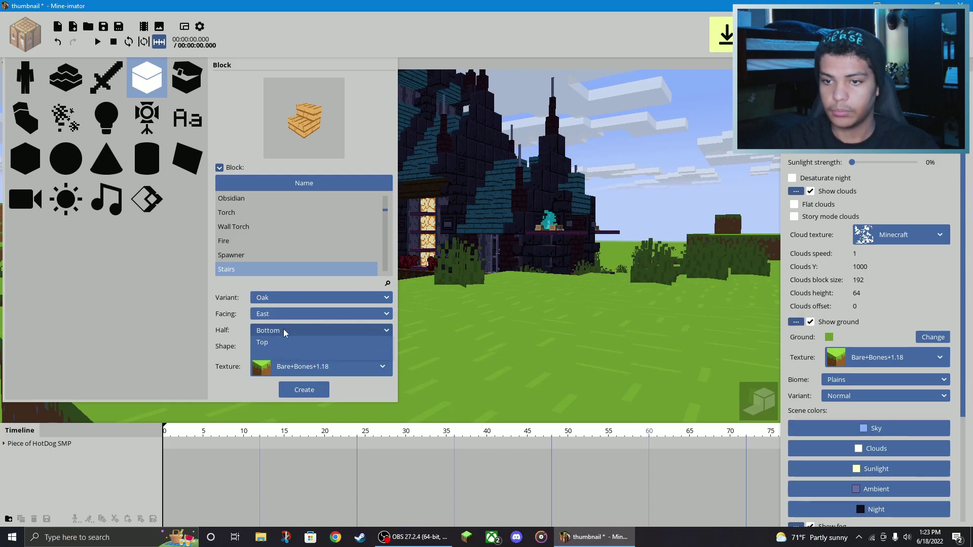
click(280, 349)
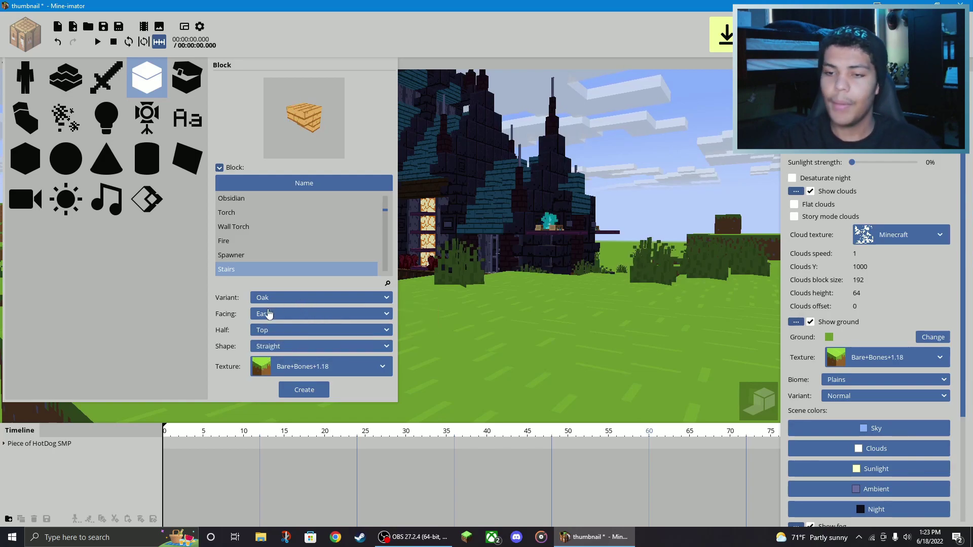
click(268, 301)
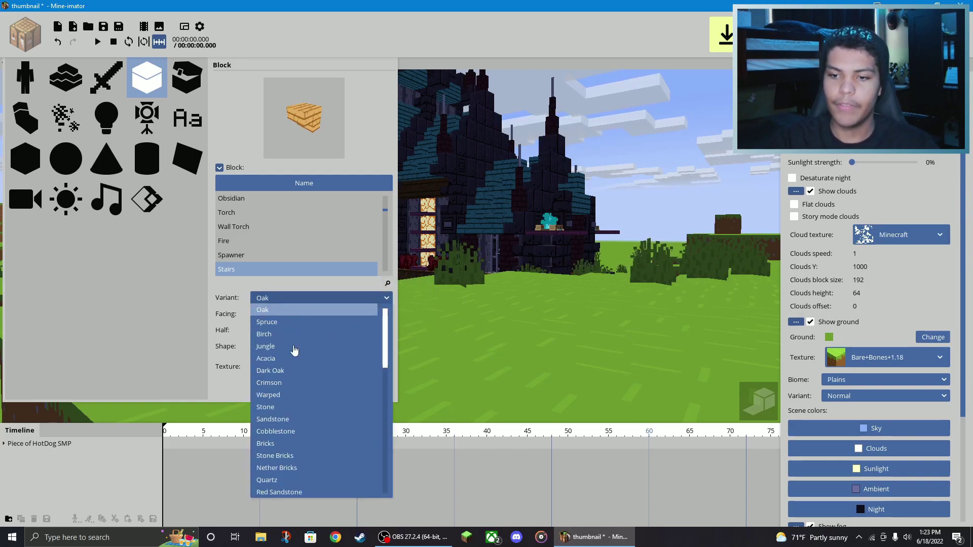
click(274, 395)
click(273, 300)
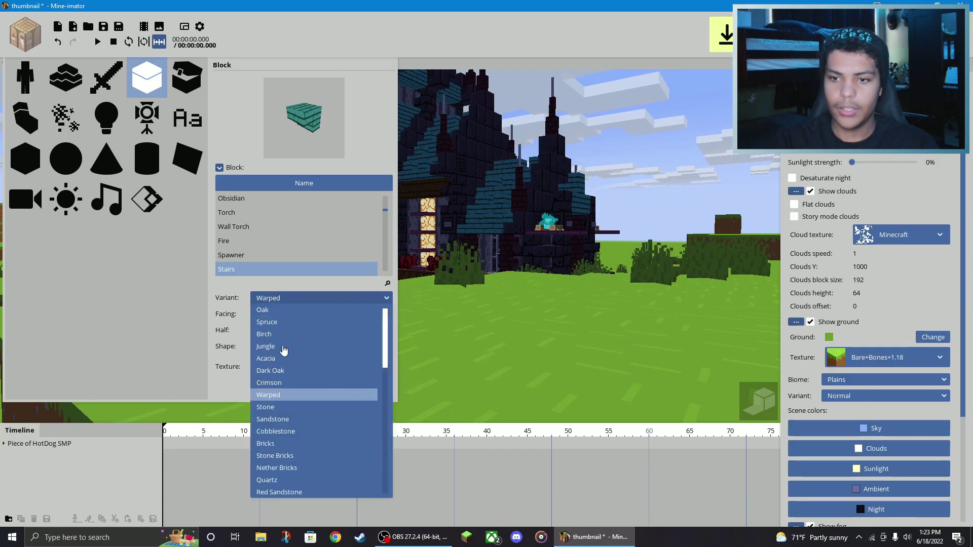
click(273, 323)
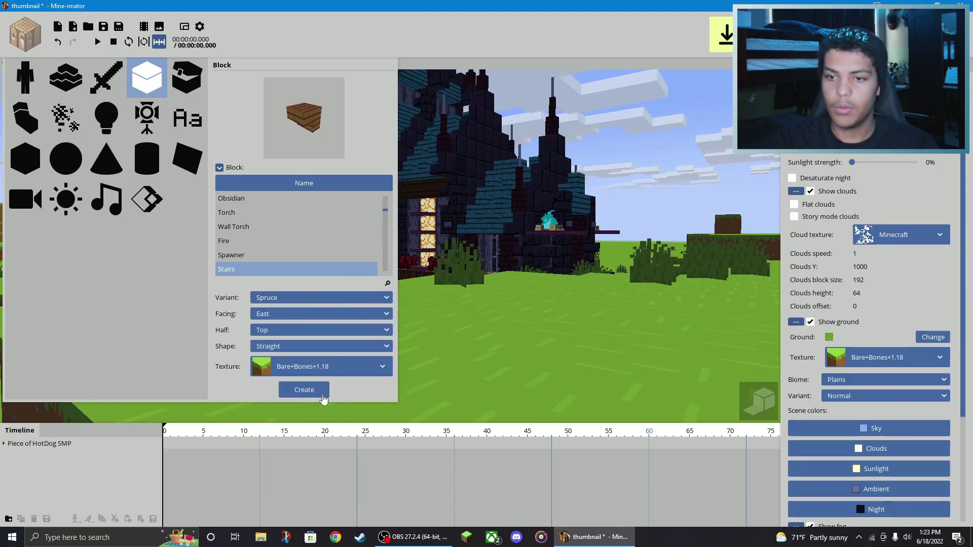
click(304, 391)
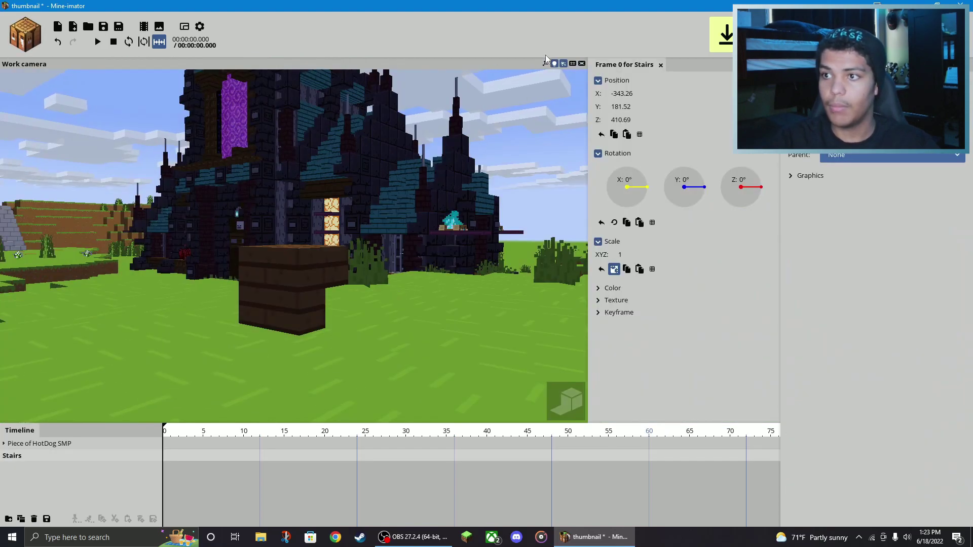
Step: Show the transform controls, enable grid snapping, and place the stairs at Z 400 with a Y rotation of -90°
click(545, 62)
key(w)
right_drag(374, 199, 374, 269)
key(s)
click(653, 222)
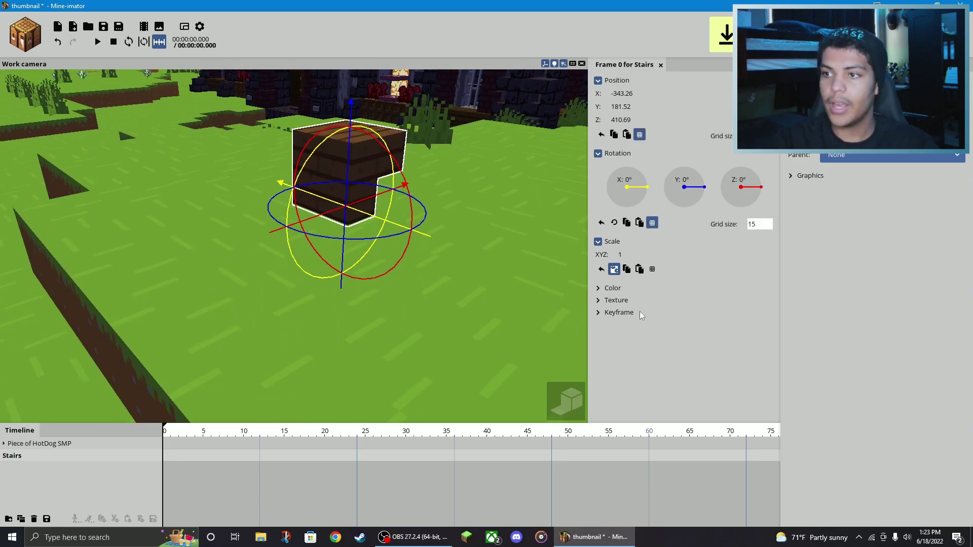
drag(347, 238, 289, 219)
right_drag(344, 278, 340, 274)
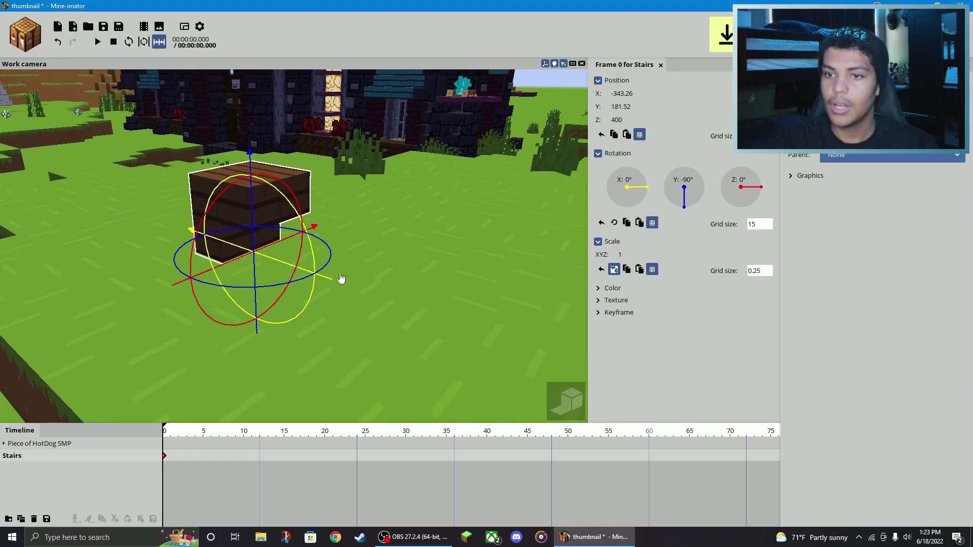
Step: Duplicate the stairs and place the copy at X -384 with a Y rotation of 90°
click(21, 520)
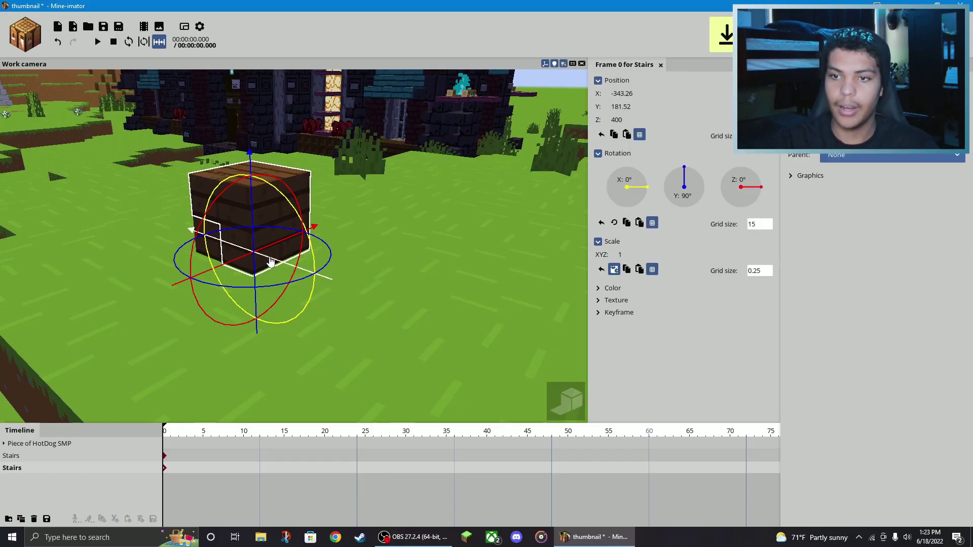
drag(271, 262, 344, 293)
drag(416, 331, 434, 338)
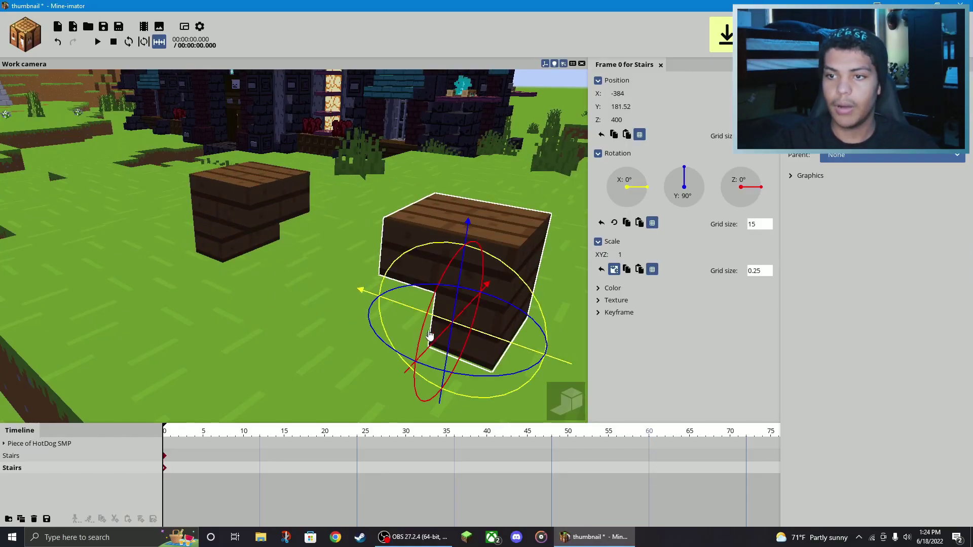
Step: Create a slab block and position it between the two stairs at X -368, Y 192, Z 400
click(27, 41)
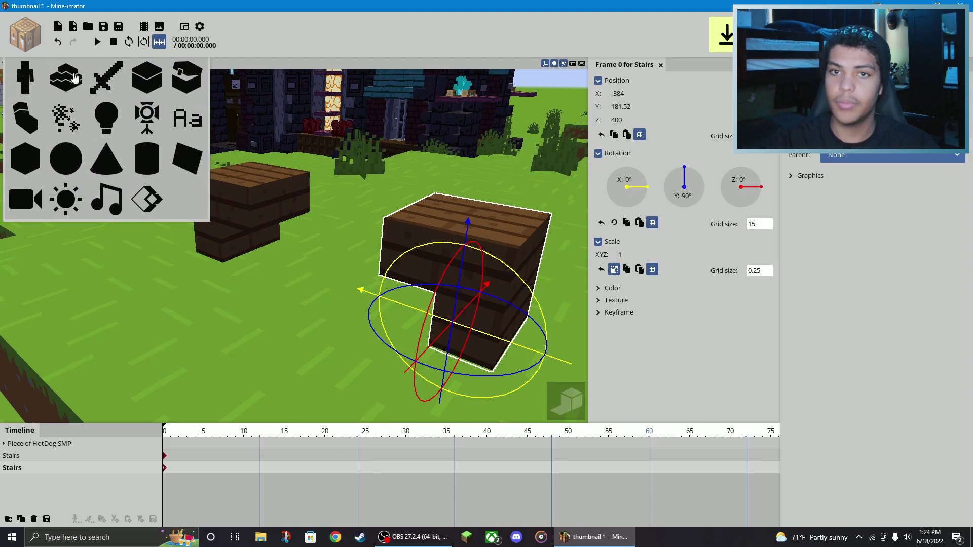
click(76, 79)
click(154, 83)
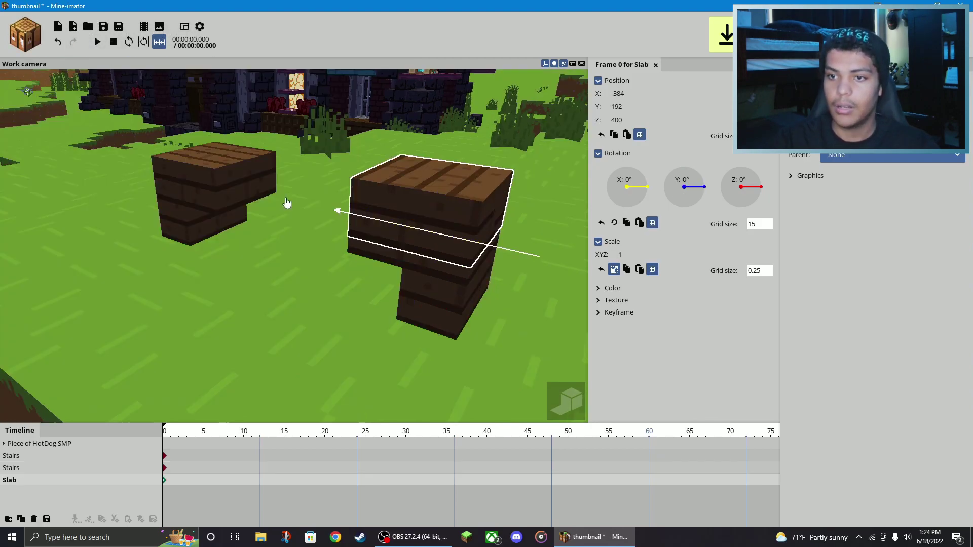
drag(286, 202, 228, 182)
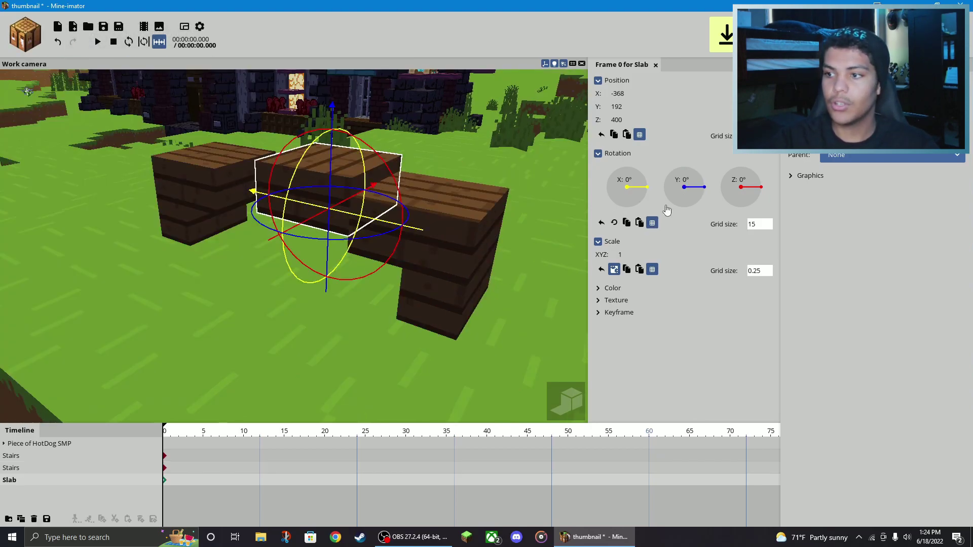
Step: Turn off grid snapping and move the slab freely along X to about -359
mouse_move(408, 289)
right_down()
mouse_move(354, 284)
mouse_move(355, 243)
mouse_move(405, 288)
right_up()
drag(442, 264, 349, 248)
mouse_move(349, 249)
right_down()
mouse_move(294, 233)
mouse_move(344, 233)
right_up()
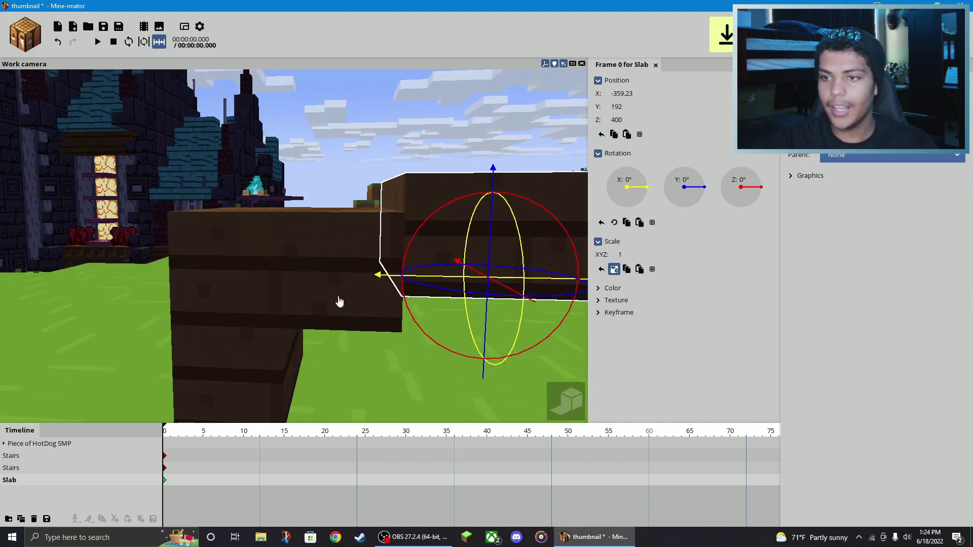
Step: Move the stairs with the -90° rotation freely to about X -343, Y 182, and undo a trial rotation
click(232, 276)
right_drag(232, 276, 220, 248)
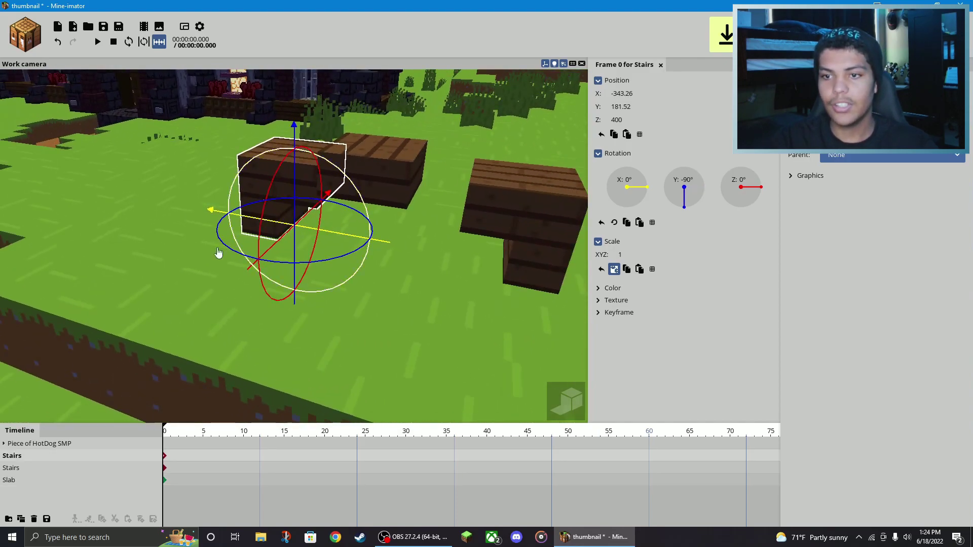
drag(233, 254, 278, 258)
key(ctrl+z)
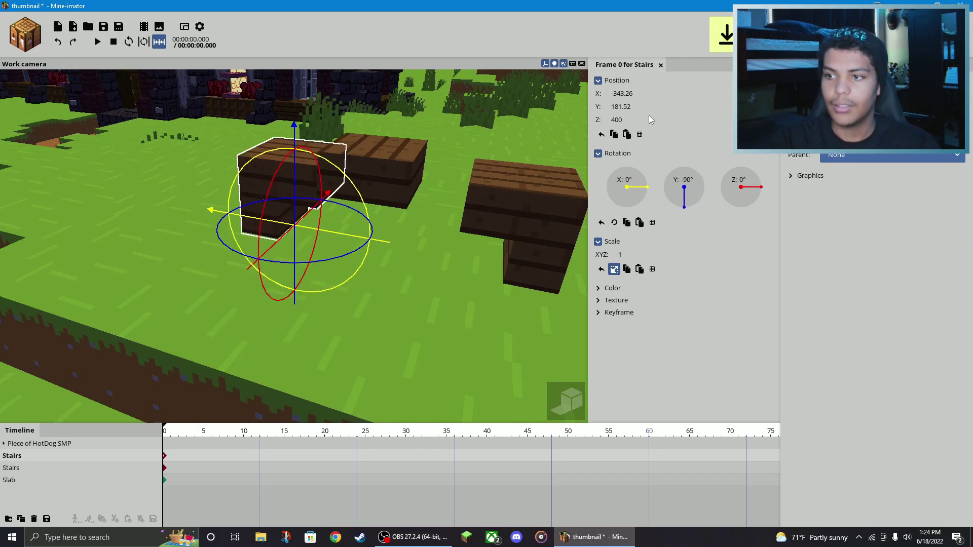
Step: Enable rotation snapping at 15°, turn the stairs to -60° about Y, and move them to about X -329, Z 390
drag(243, 246, 281, 248)
drag(241, 220, 190, 200)
drag(208, 233, 181, 249)
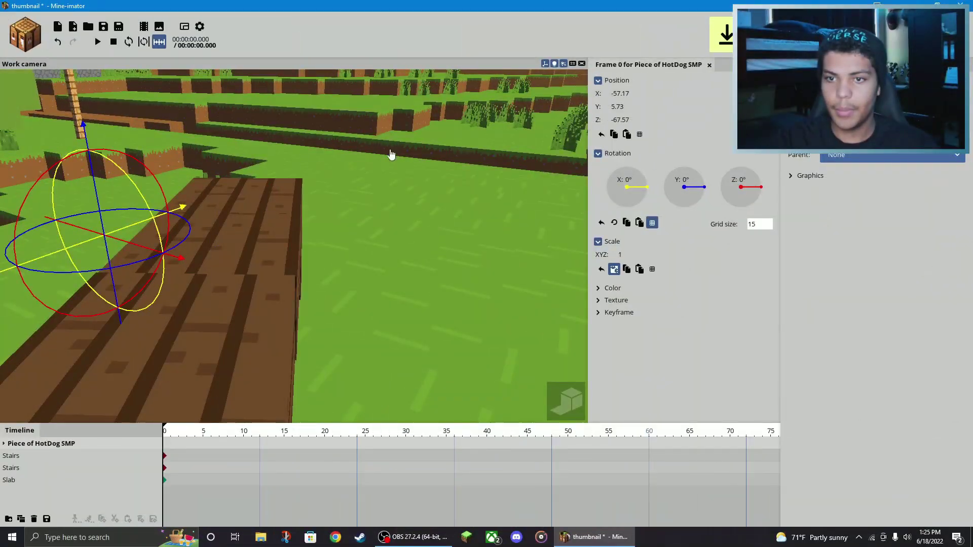
Step: Bring the two stairs and the slab back in line to form the closed table
right_drag(391, 154, 383, 187)
click(516, 344)
key(s)
right_drag(498, 334, 491, 354)
key(w)
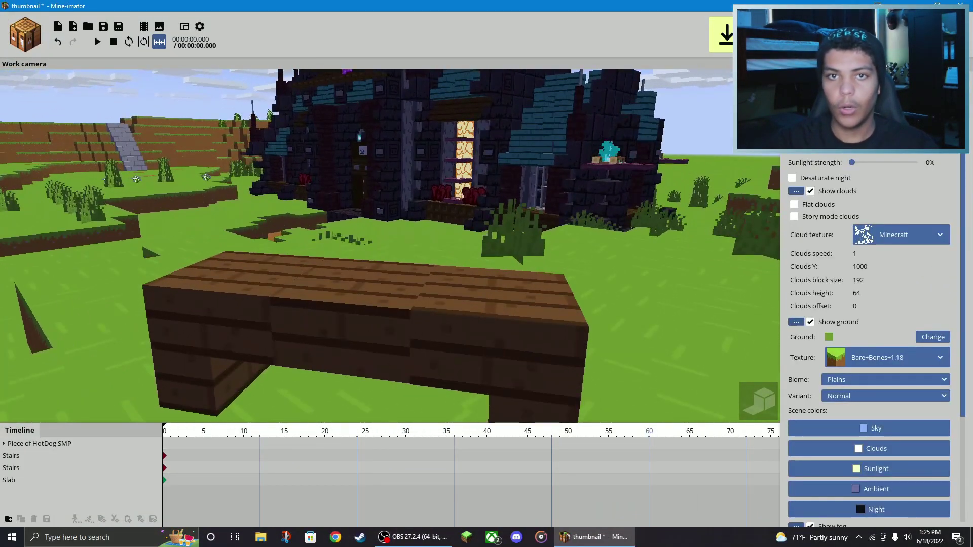
Step: Set up a Human character with the Steve variant and load the Thumbnail Skin image from Pictures as its skin
click(37, 38)
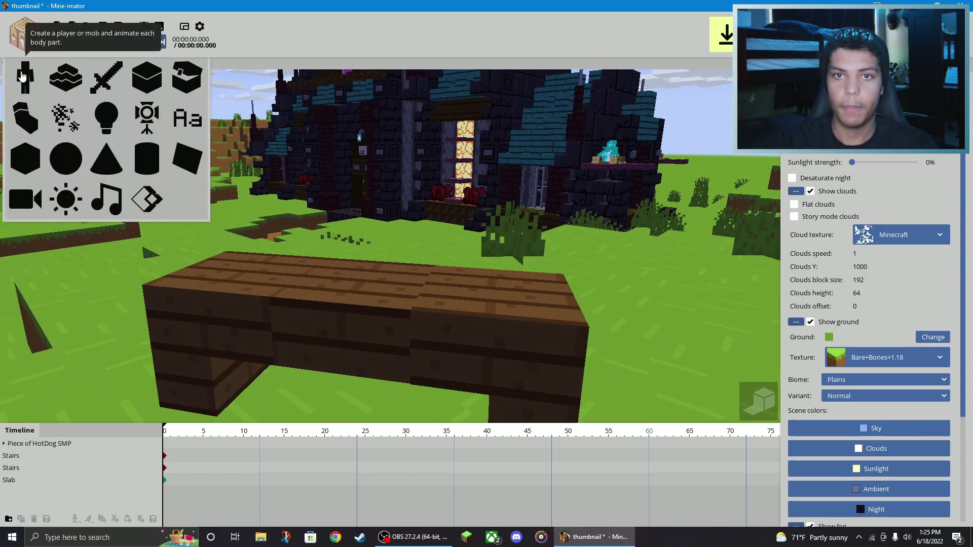
click(22, 76)
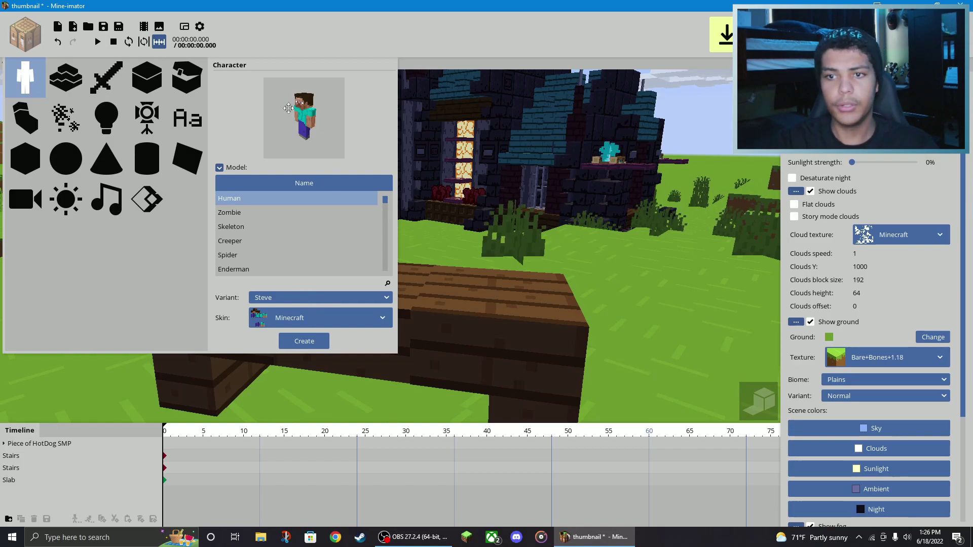
click(284, 320)
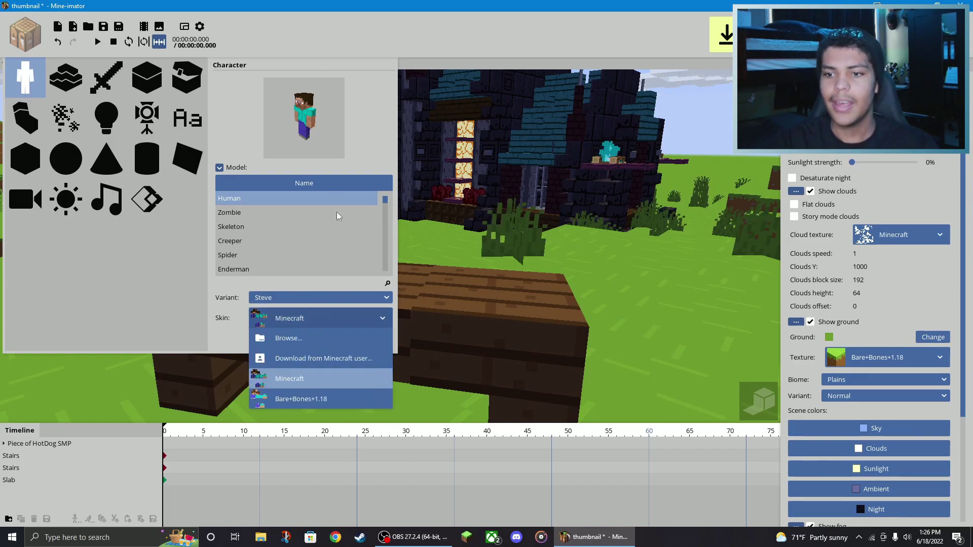
click(293, 339)
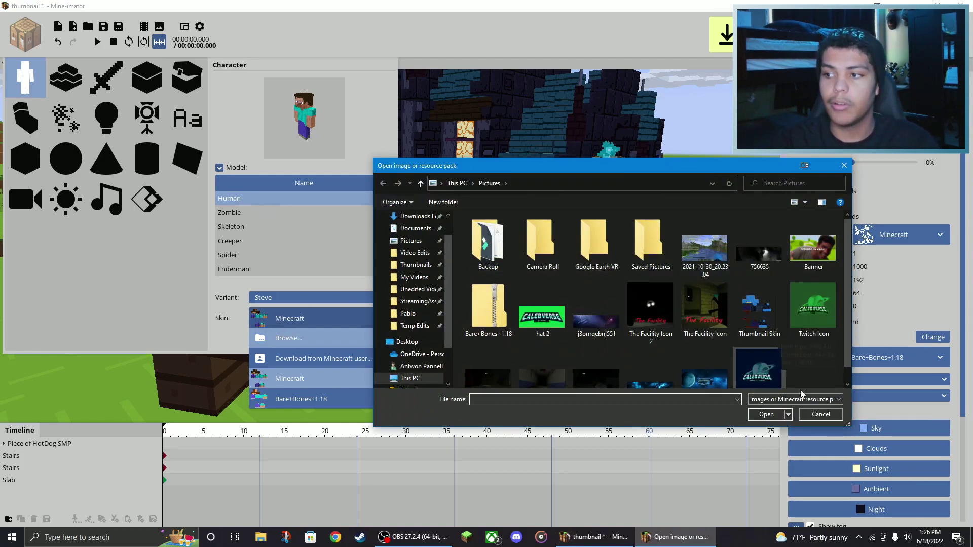
click(783, 324)
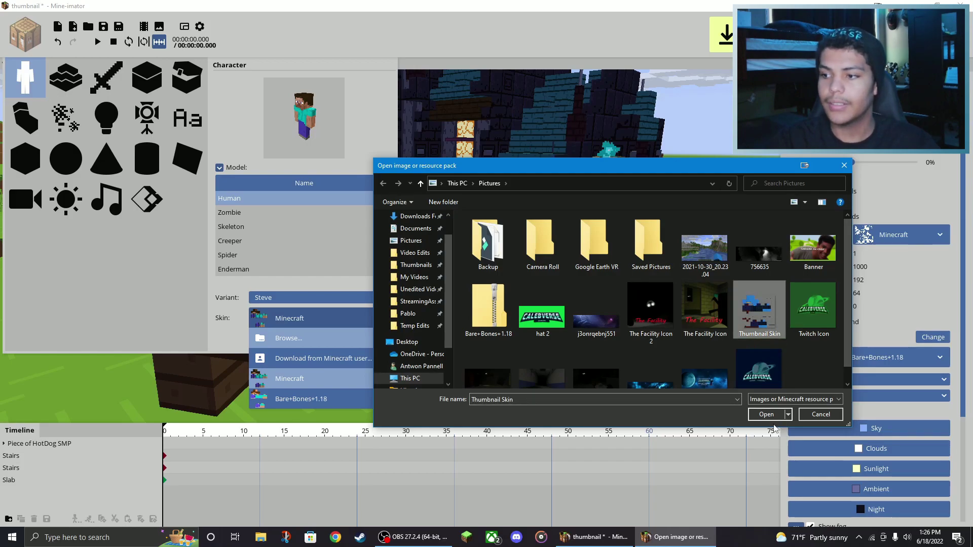
click(768, 415)
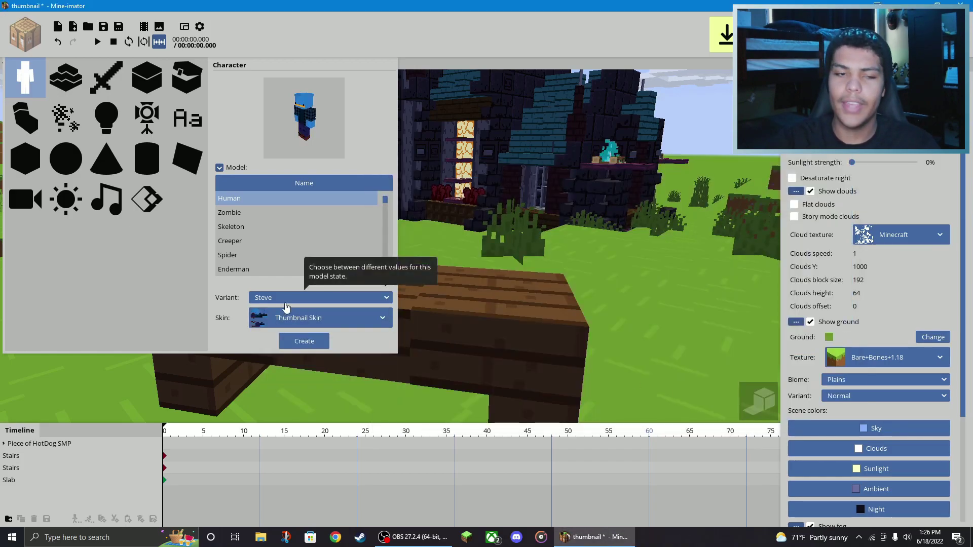
Step: Create the character and stand it by the table at X -333.35, Y 182.10, Z 410.50 with a Y rotation of -150°
click(310, 341)
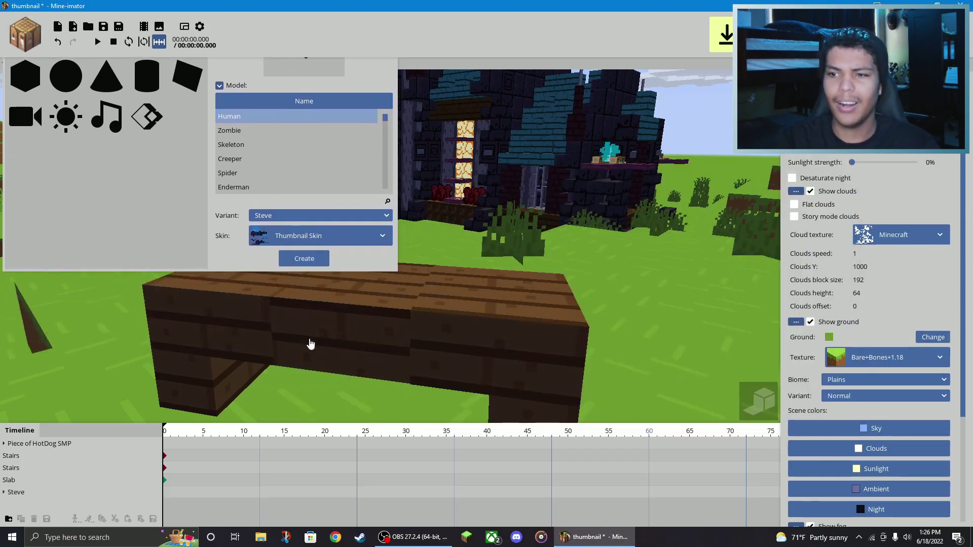
click(47, 492)
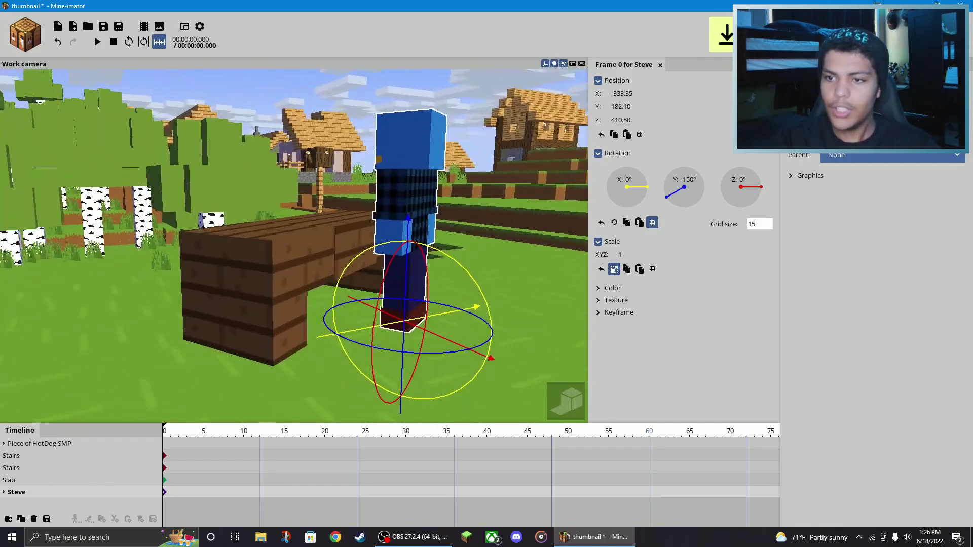
Step: Rotate the character's left leg to 15° about Y
click(245, 190)
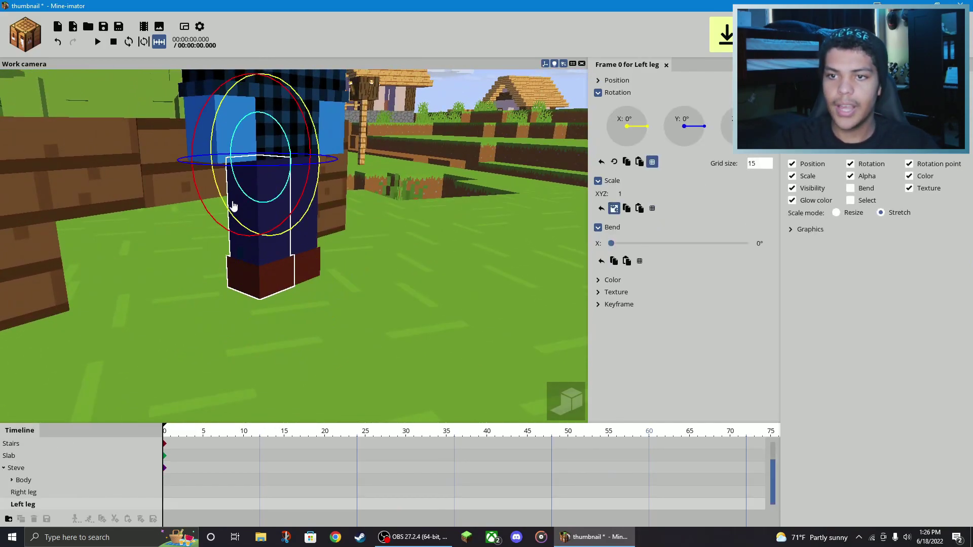
drag(265, 165, 271, 167)
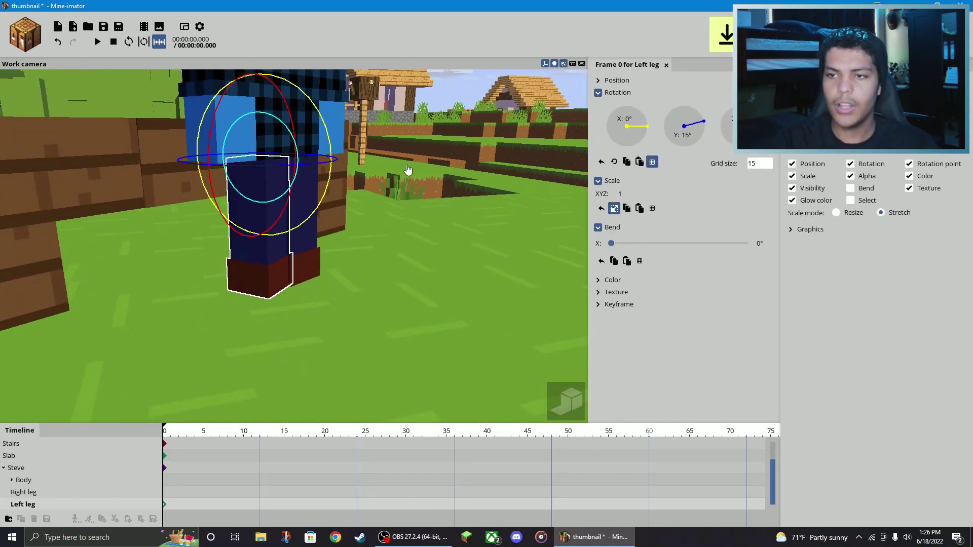
drag(408, 172, 506, 147)
right_drag(409, 172, 330, 187)
click(419, 162)
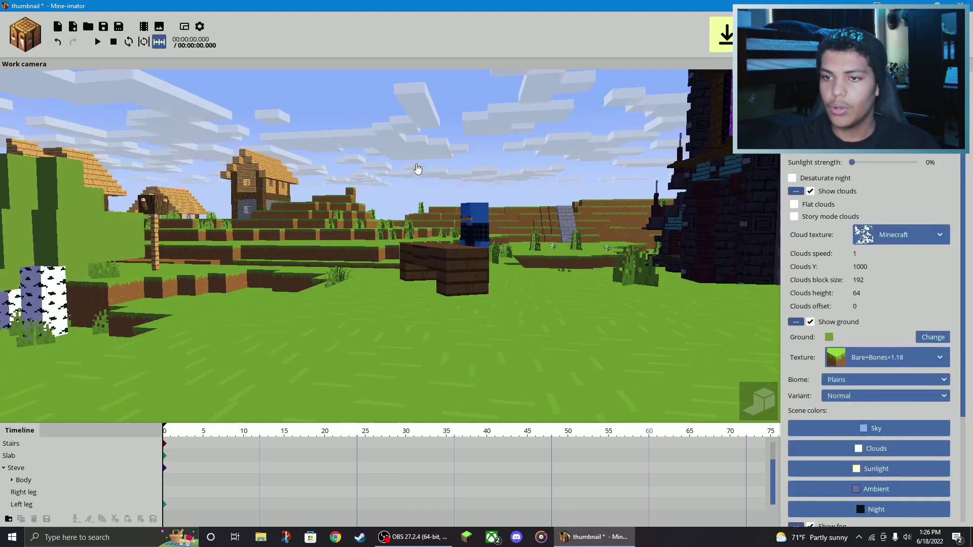
Step: Turn off rotation snapping for the left leg, bend it about 8.5°, and rotate it to about -7° about X
click(471, 238)
key(w)
right_drag(467, 196, 218, 203)
key(w)
click(174, 219)
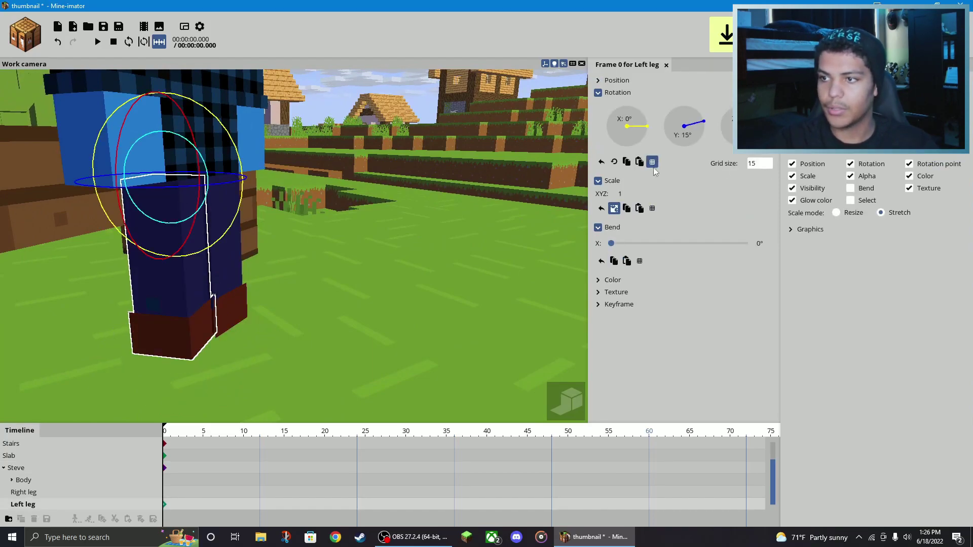
mouse_move(200, 152)
mouse_down()
mouse_move(205, 161)
mouse_move(209, 151)
mouse_up()
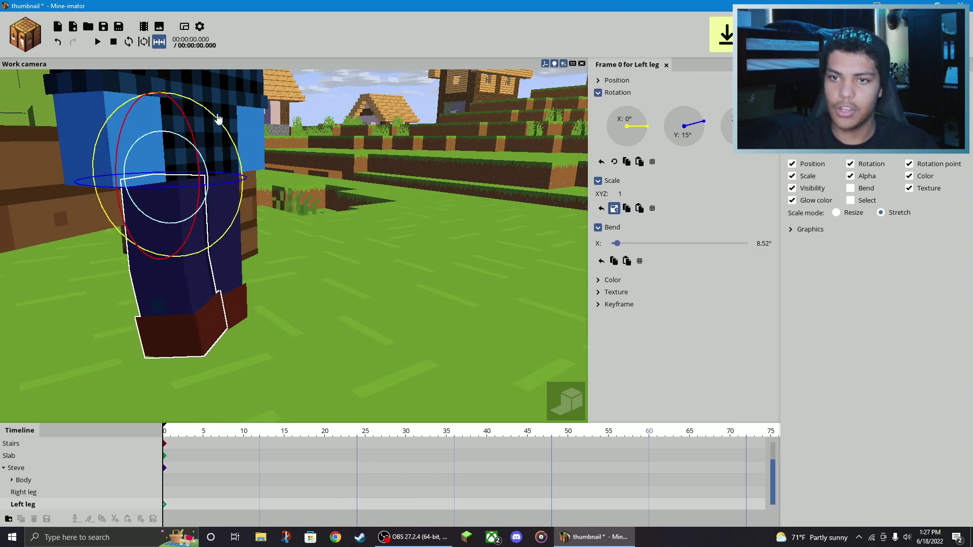
drag(217, 118, 226, 122)
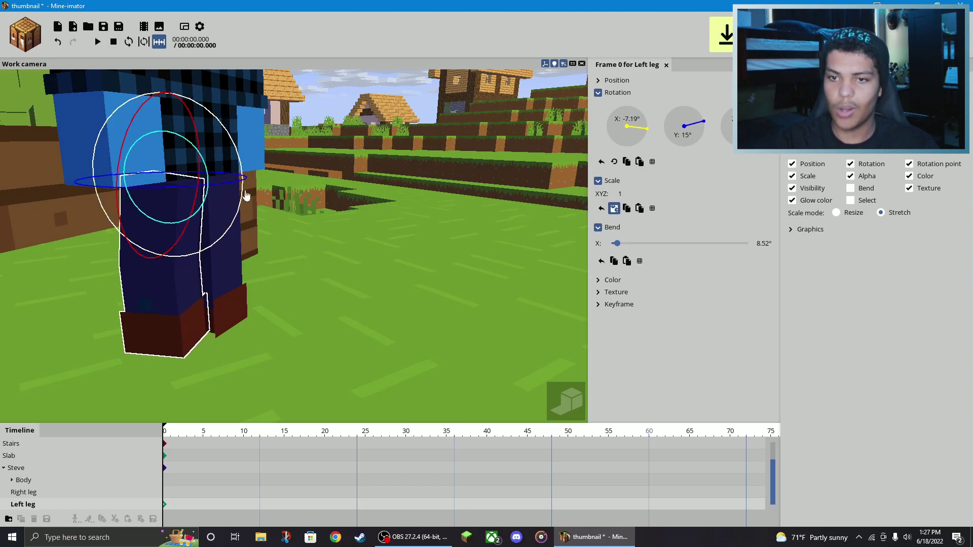
Step: Select the character's right leg and rotate it slightly about Y
click(232, 246)
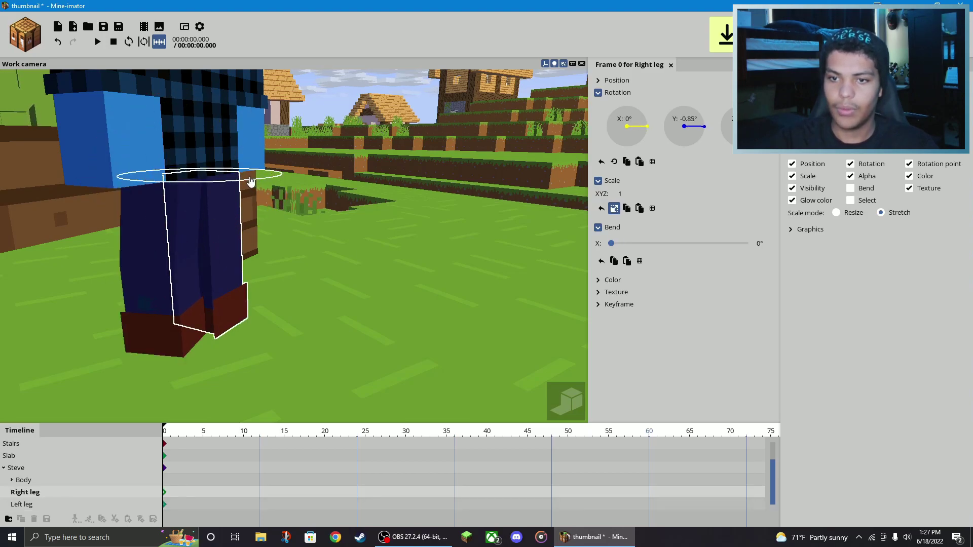